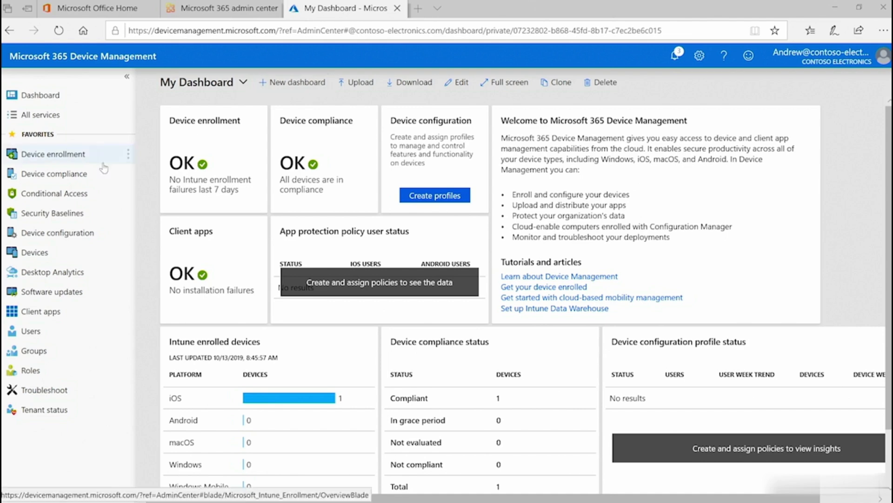
Start a new device compliance policy and name it "Contoso Security Policy - Sales Team".
click(99, 174)
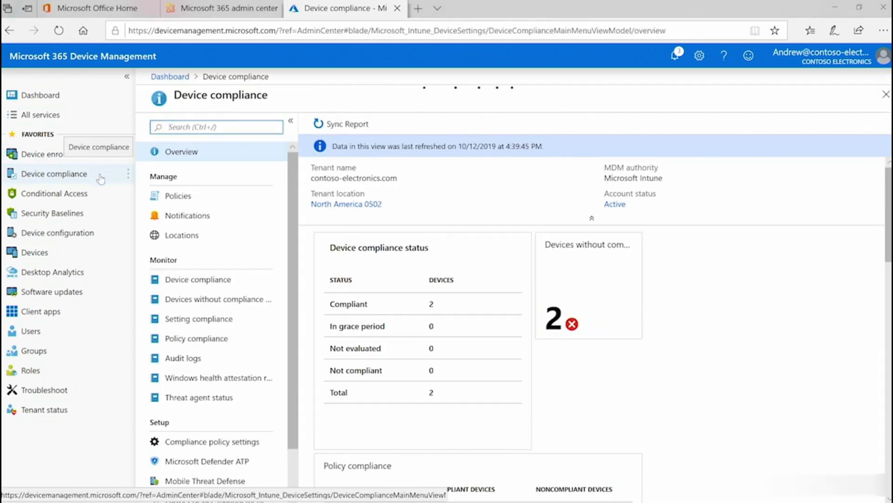
click(178, 197)
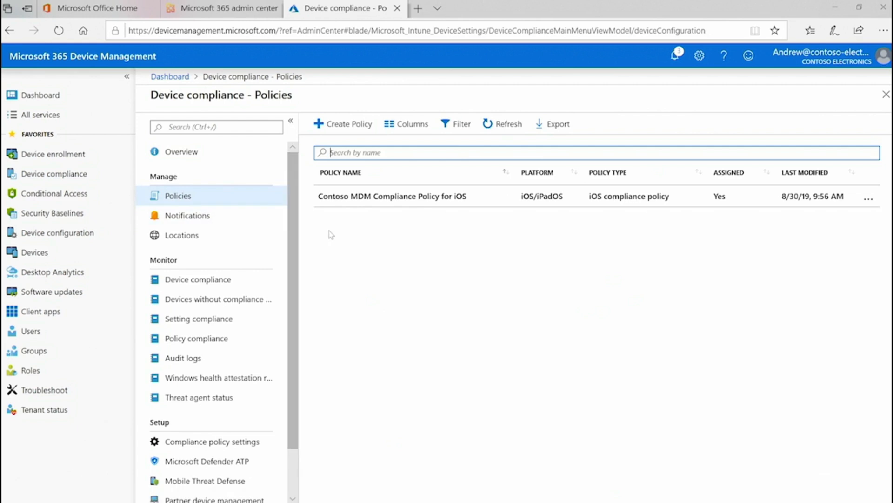
click(349, 125)
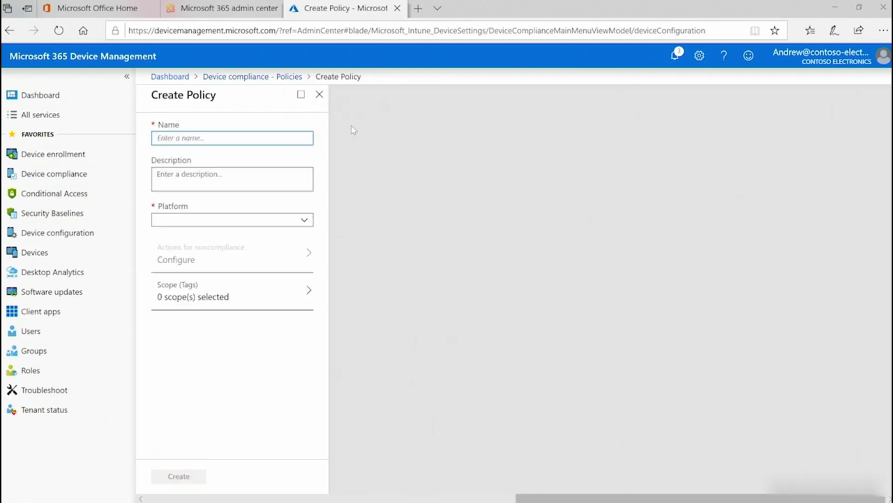
text(Contoso S)
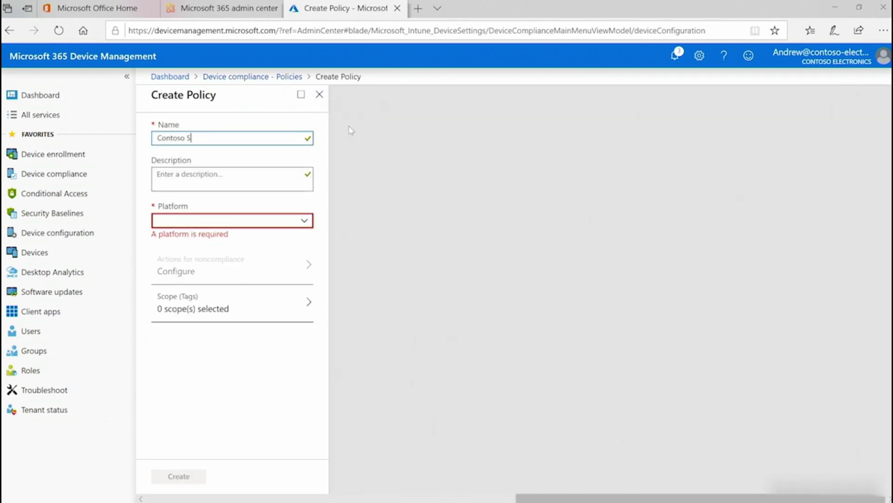
text(ecurity Policy - Sales Team)
Set the policy description to "Contoso Security Policy - Sales Team devices" and the platform to Windows 10 and later.
key(ctrl+a)
key(ctrl+c)
click(269, 181)
key(ctrl+v)
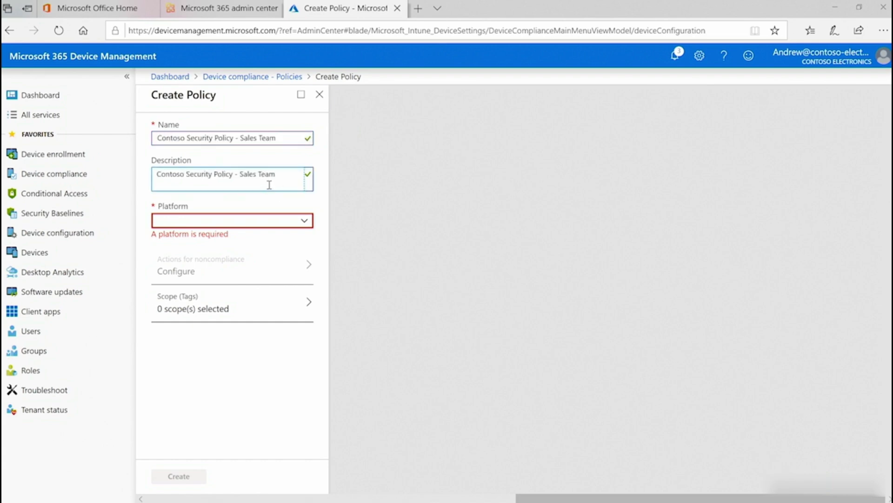
text(devices)
click(272, 221)
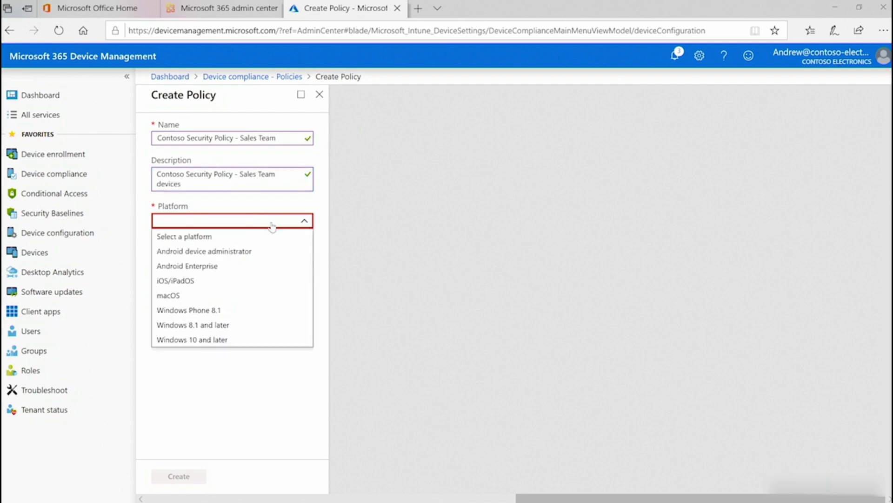
click(226, 341)
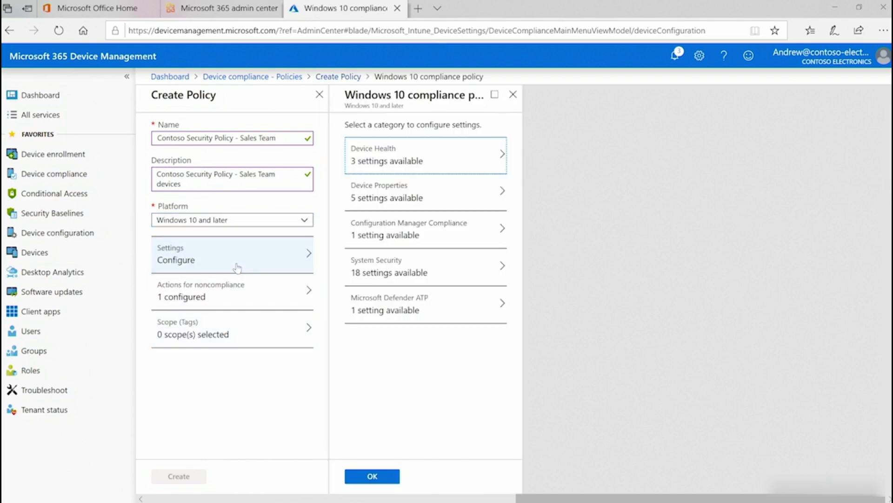
In the Device Health settings, require BitLocker, Secure Boot and code integrity.
click(445, 162)
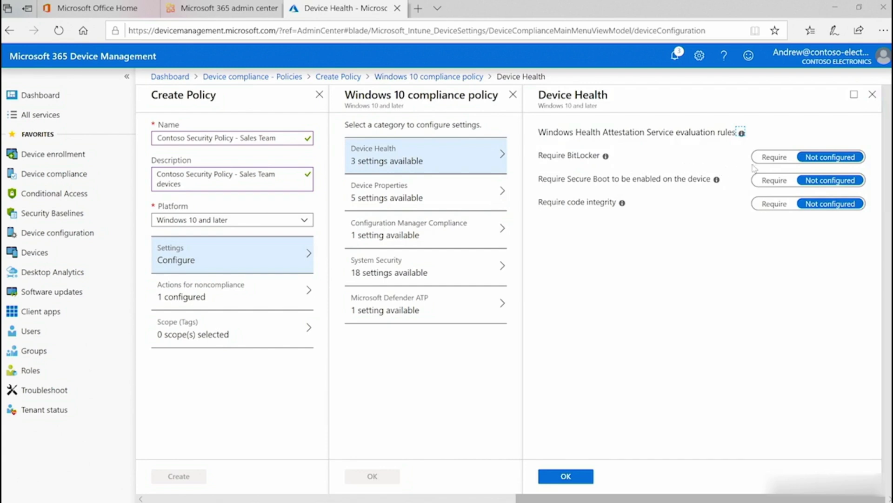
click(772, 158)
click(768, 182)
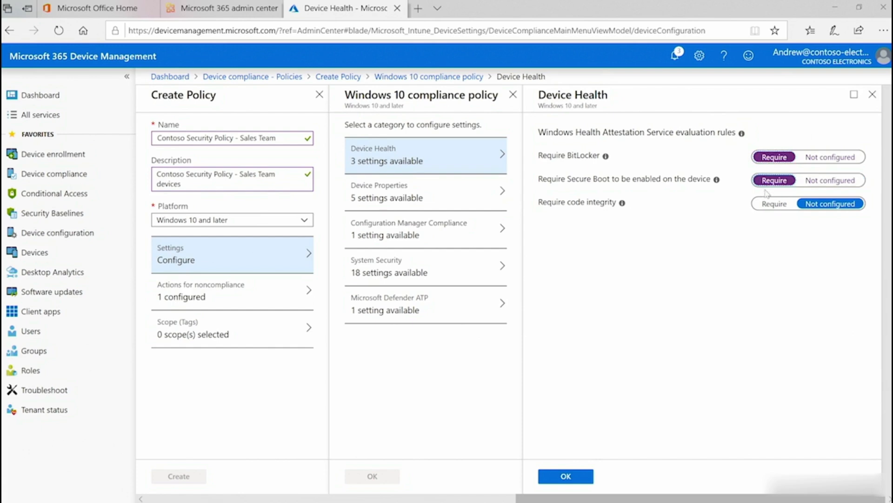
click(767, 204)
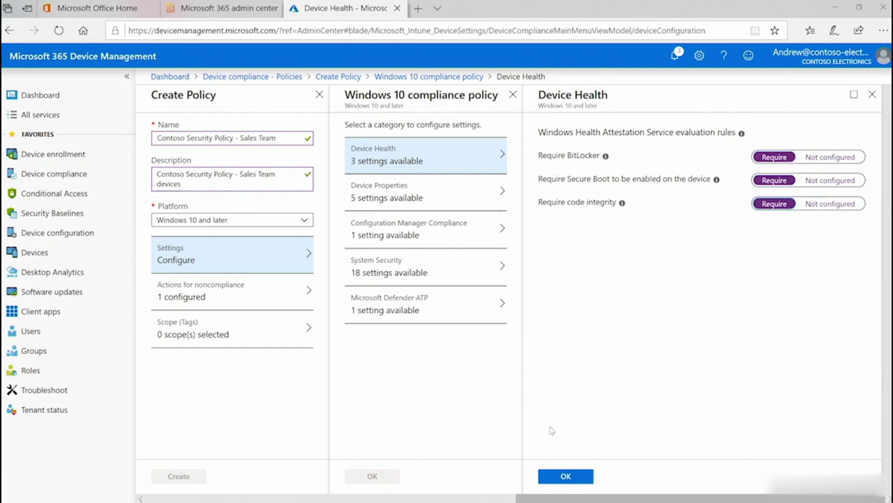
click(552, 482)
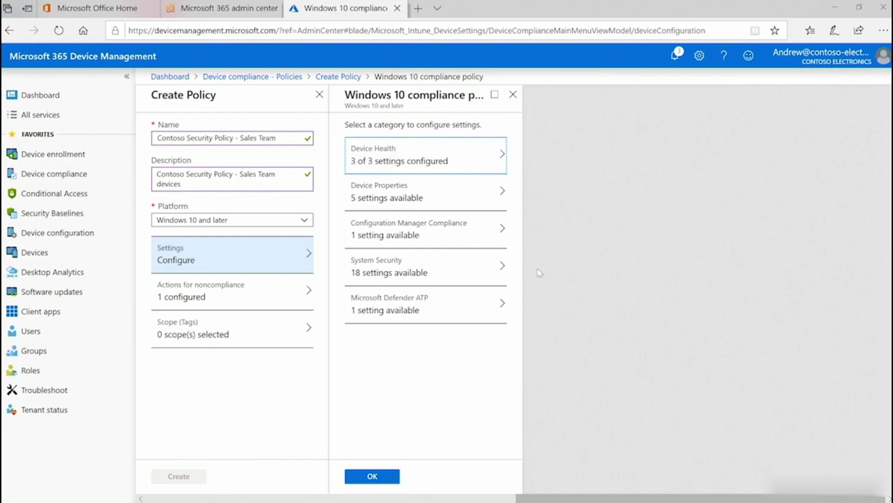
click(470, 199)
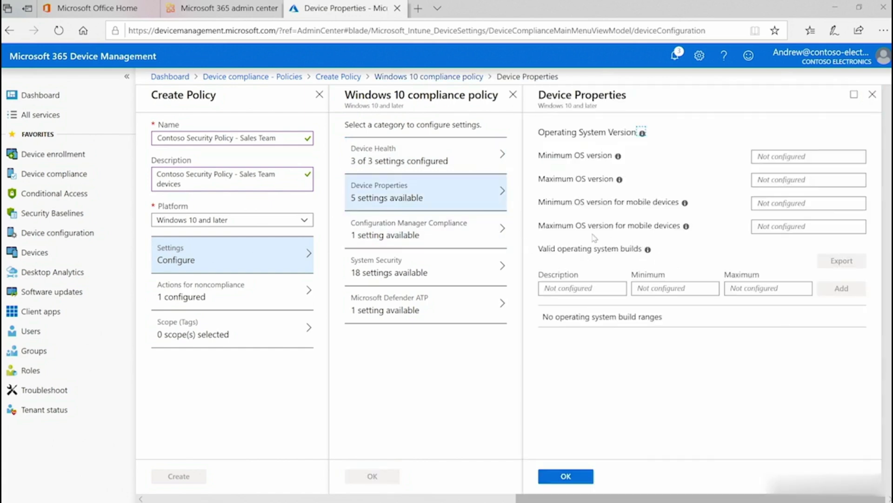
click(450, 232)
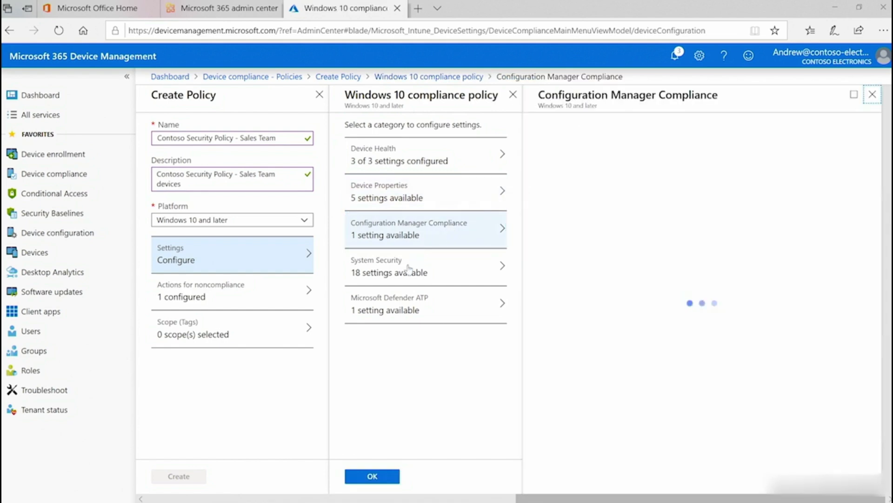
In the System Security settings, require a password to unlock mobile devices with a minimum length of 4.
click(442, 277)
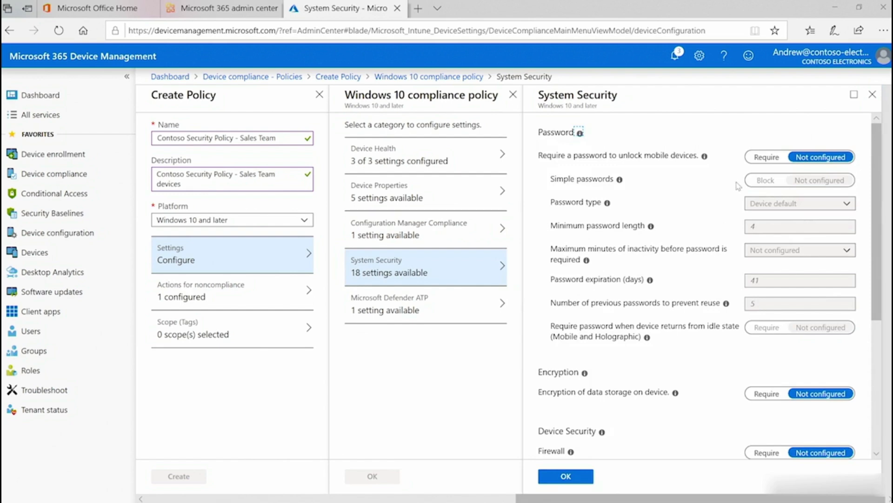
click(766, 157)
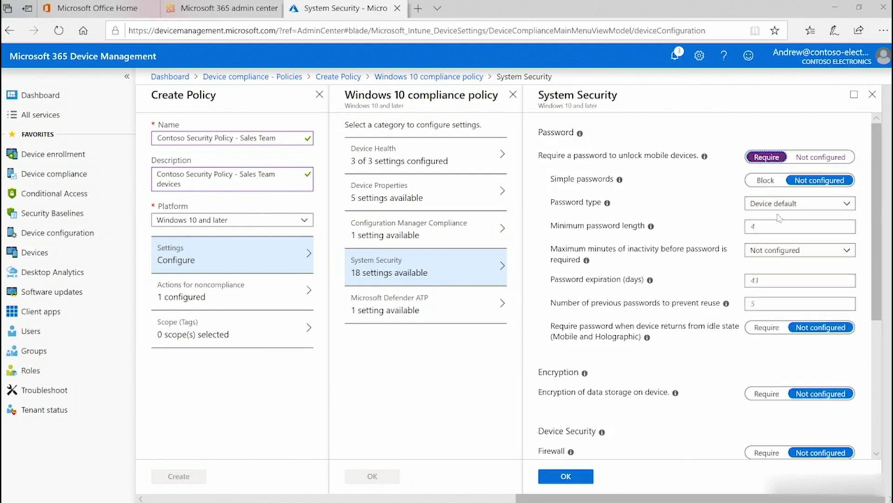
click(803, 204)
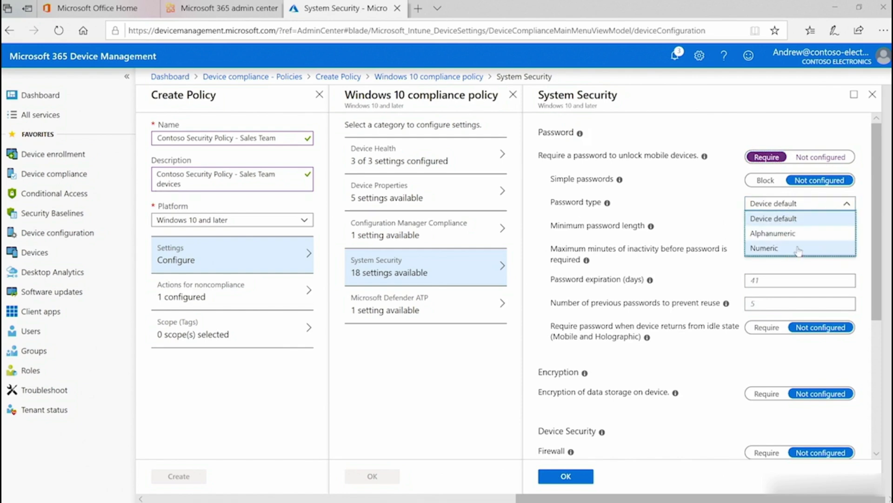
click(862, 250)
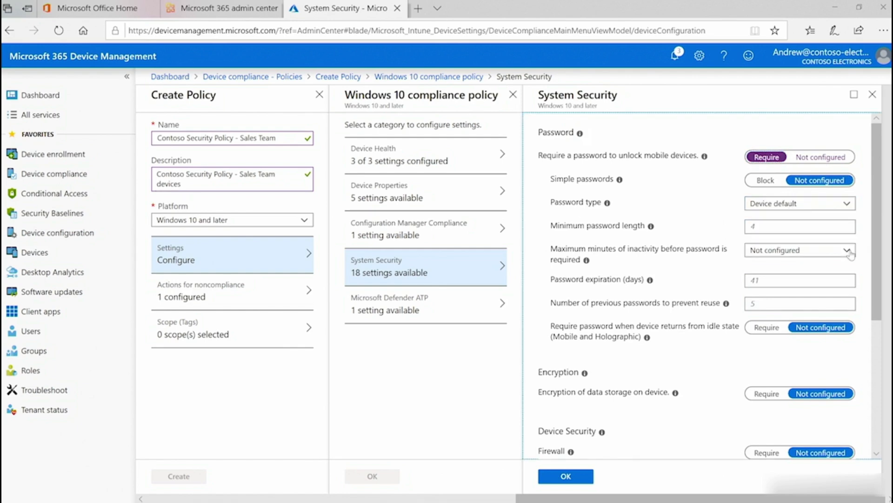
click(792, 228)
text(4)
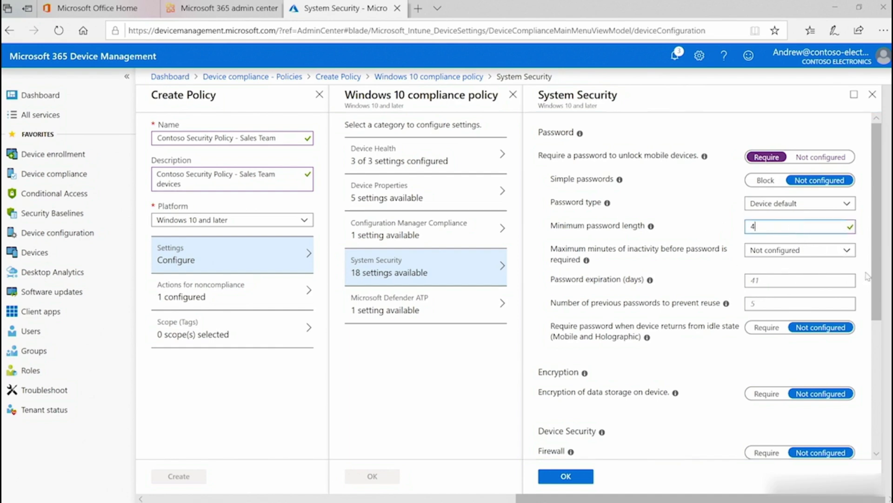
Require encryption of data storage, firewall, Trusted Platform Module (TPM), antivirus and antispyware in System Security.
drag(873, 276, 868, 363)
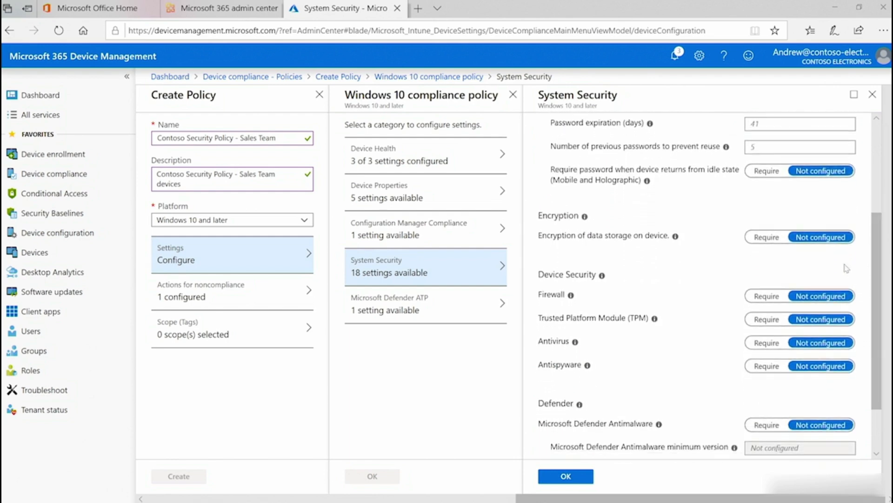
click(768, 237)
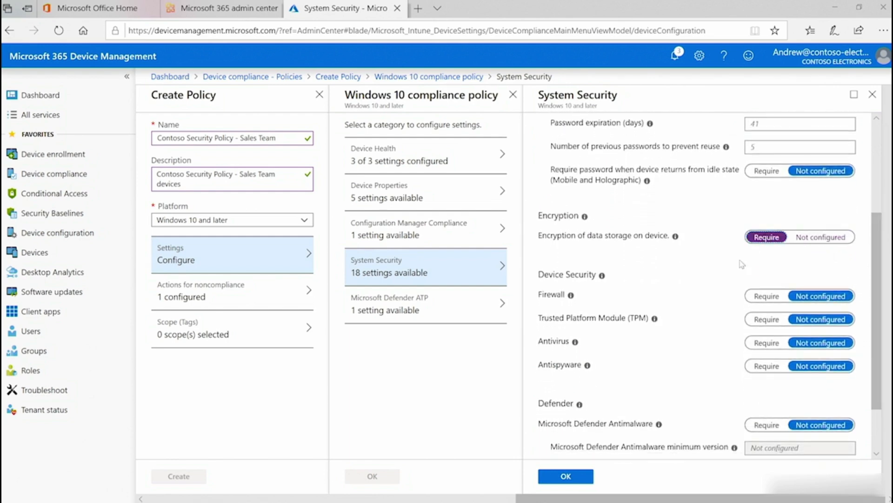
click(766, 298)
click(763, 320)
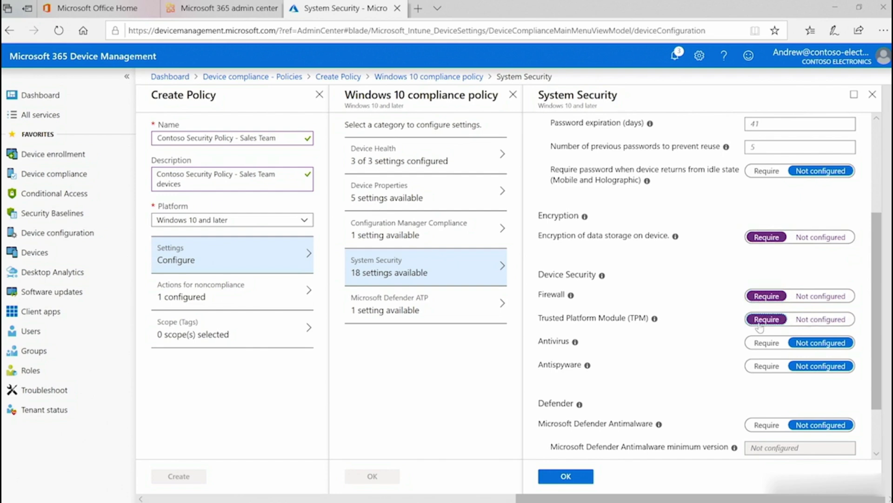
click(763, 343)
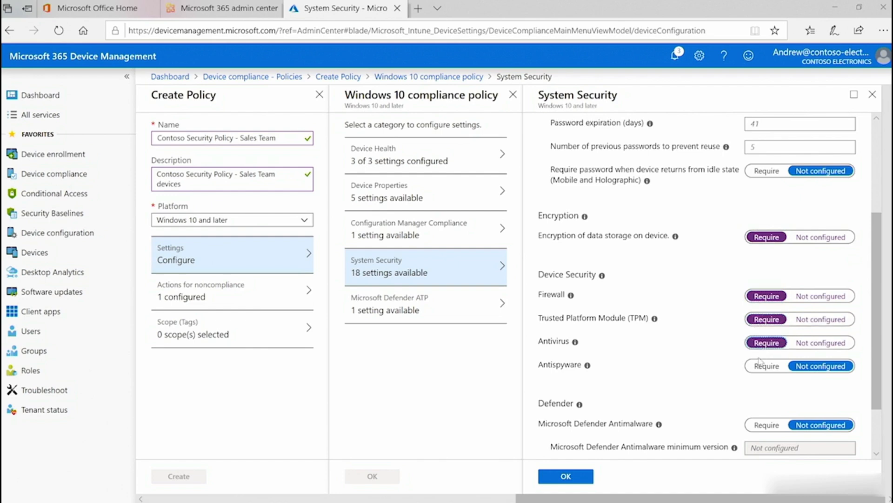
click(765, 365)
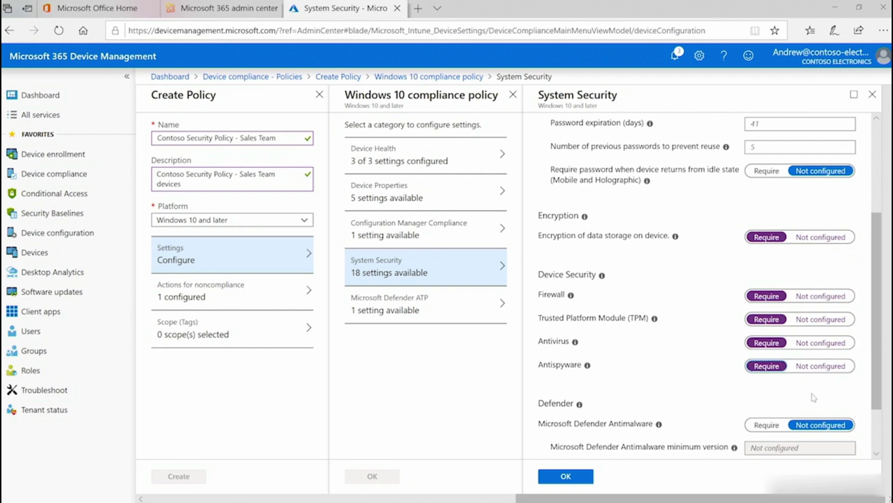
Require Microsoft Defender Antimalware and real-time protection, and accept the System Security settings.
drag(870, 385, 872, 424)
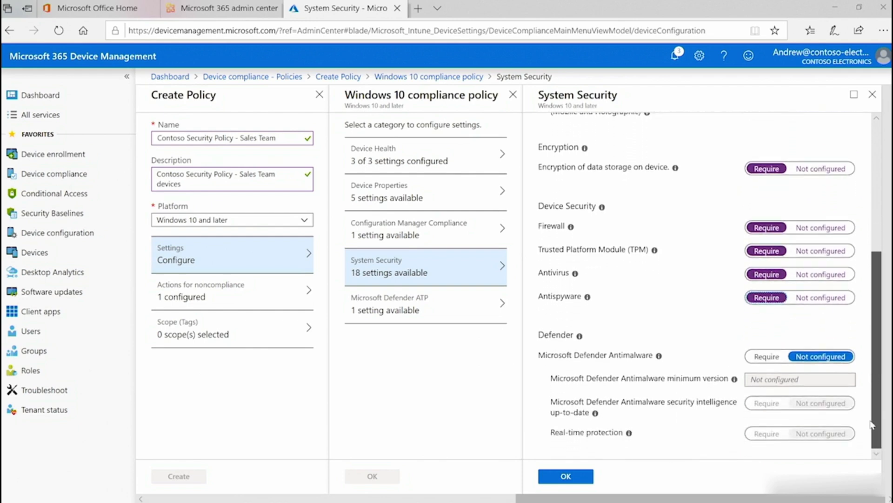
click(759, 358)
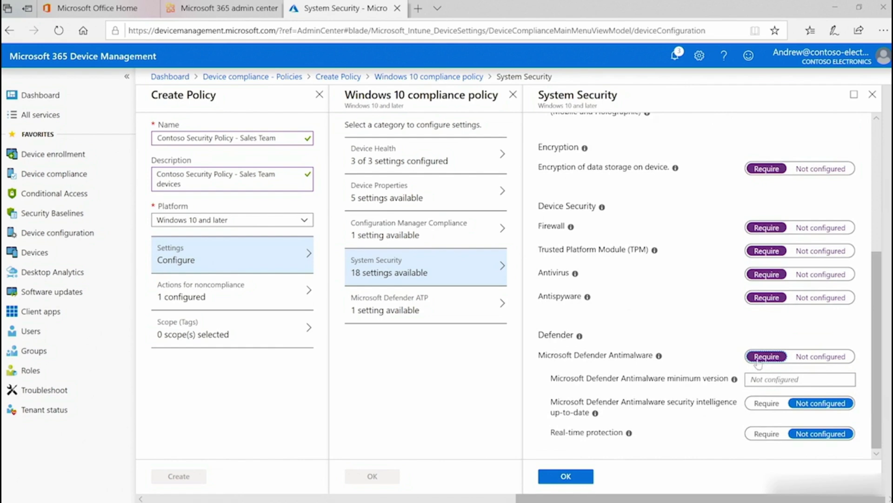
click(764, 432)
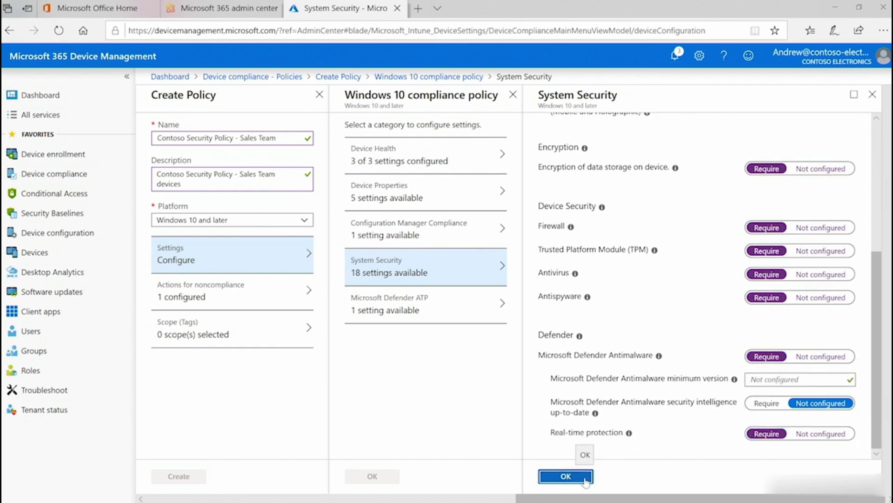
click(565, 474)
Review the machine risk score options for Microsoft Defender ATP and accept the Windows 10 compliance settings.
click(429, 312)
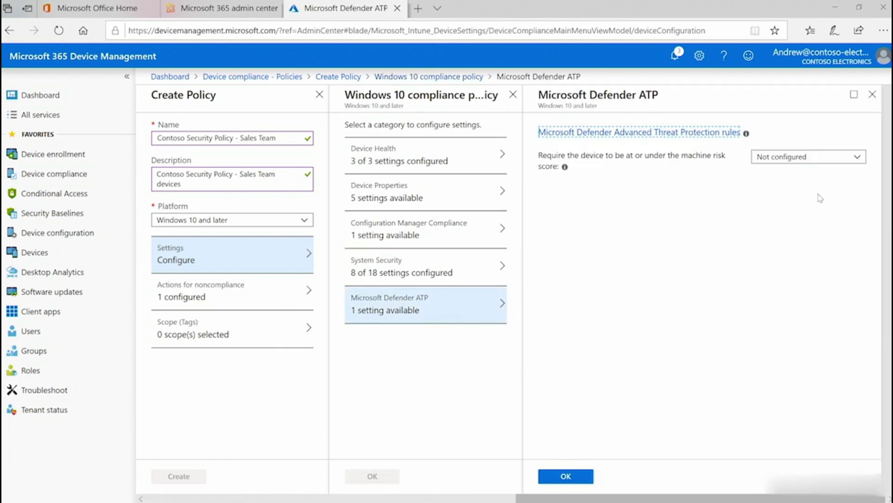
click(830, 159)
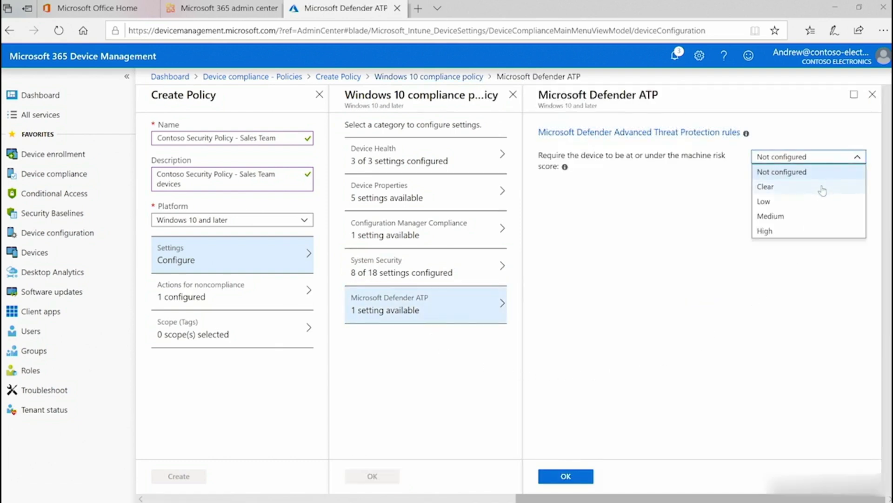
click(632, 259)
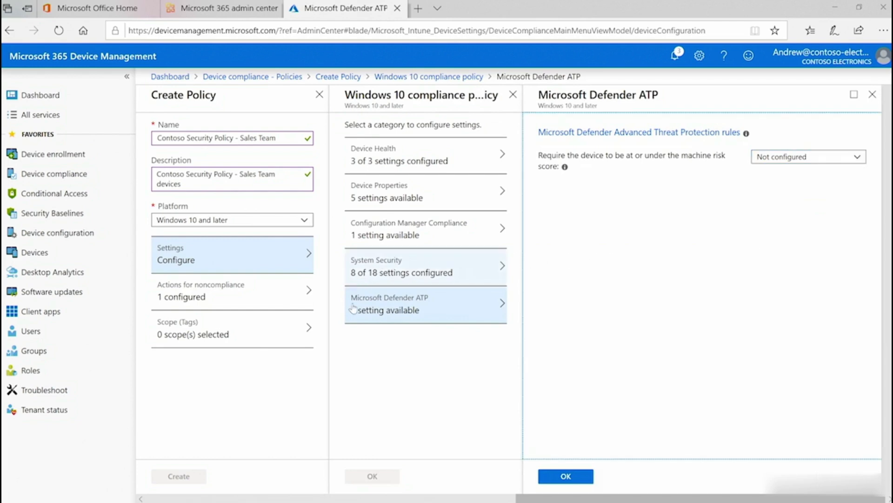
click(584, 479)
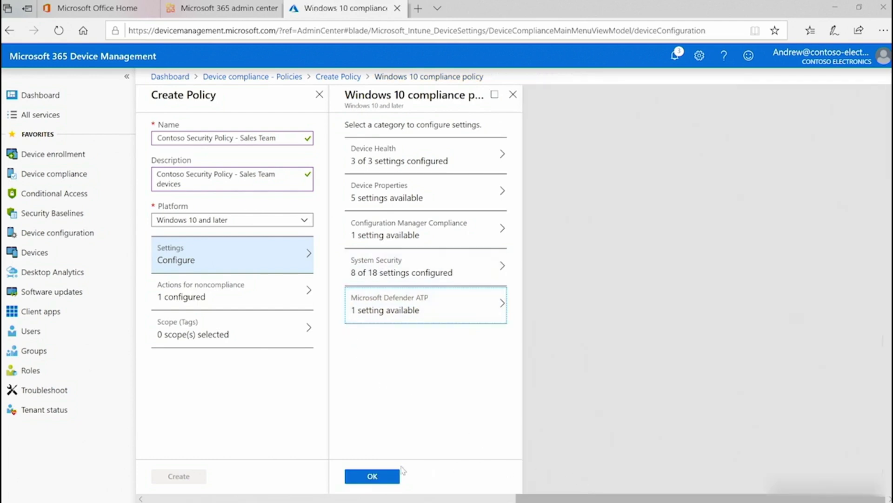
click(387, 476)
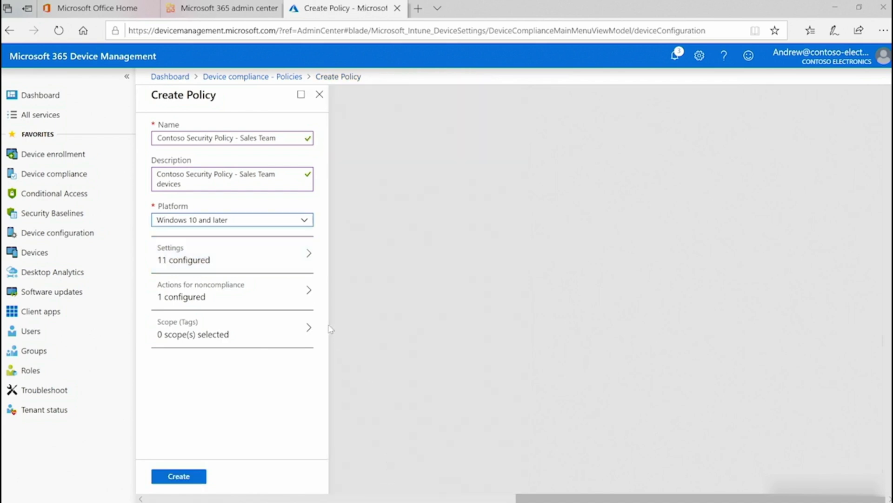
Add a noncompliance action that sends email to the end user with the "Non-compliance: please call the IT HelpDesk" template, and accept the actions.
click(304, 295)
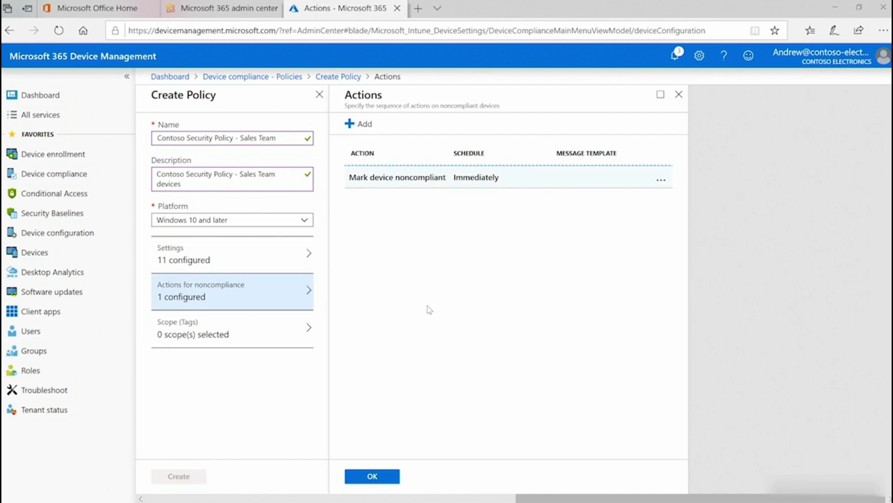
click(363, 124)
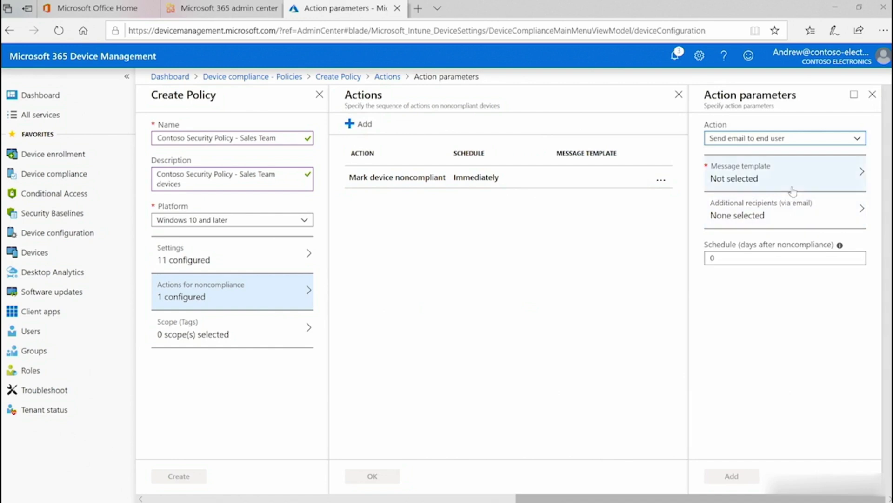
click(793, 188)
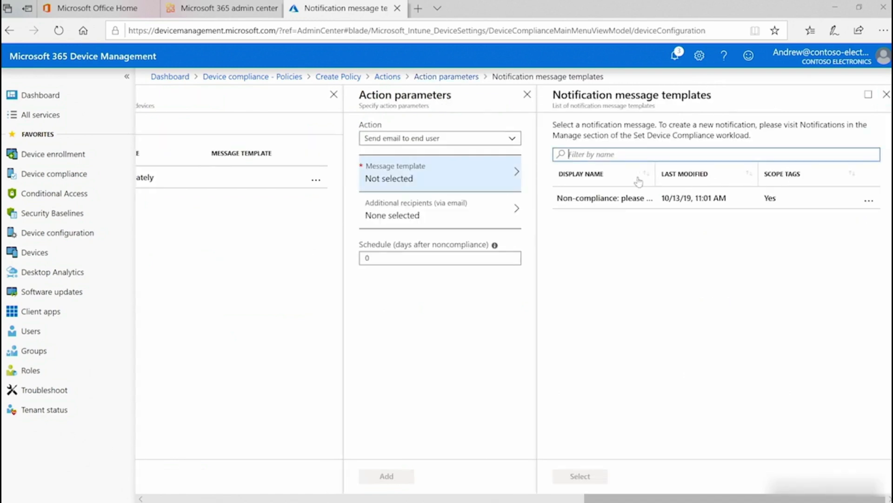
click(579, 200)
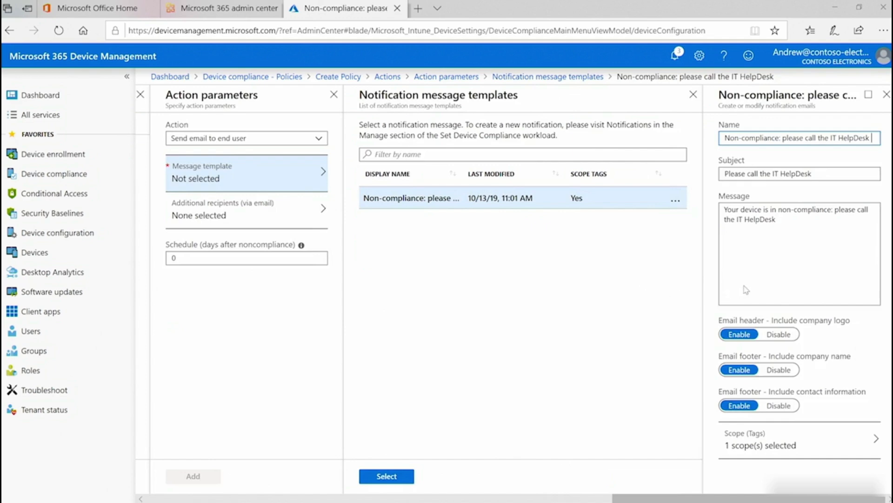
click(887, 94)
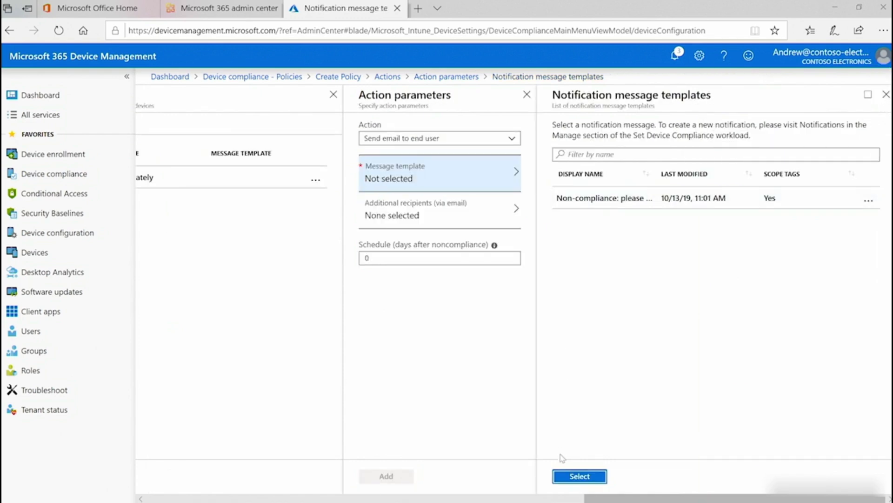
click(573, 481)
click(729, 477)
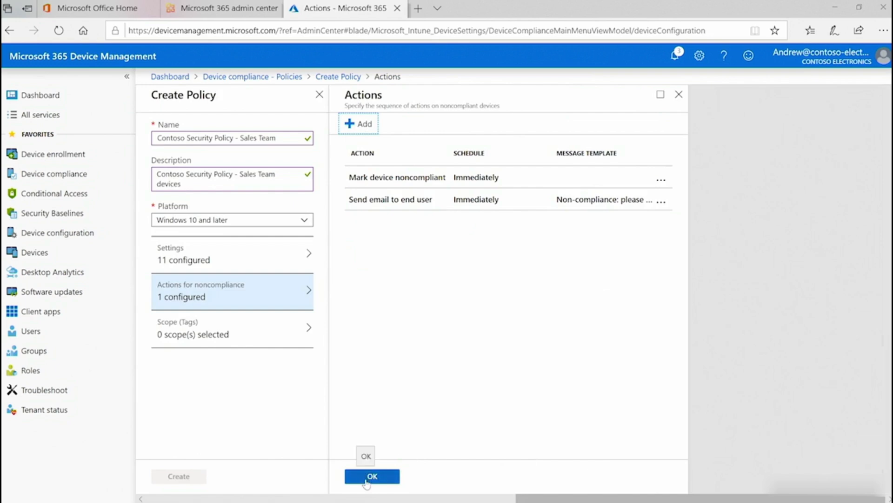
click(371, 476)
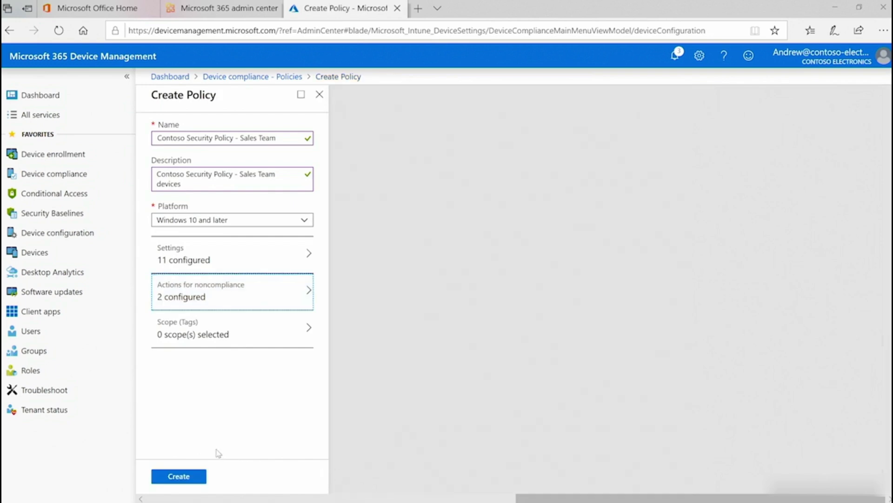
Create the compliance policy, then open Contoso Security Policy - Sales Team from the device compliance policies list.
click(185, 477)
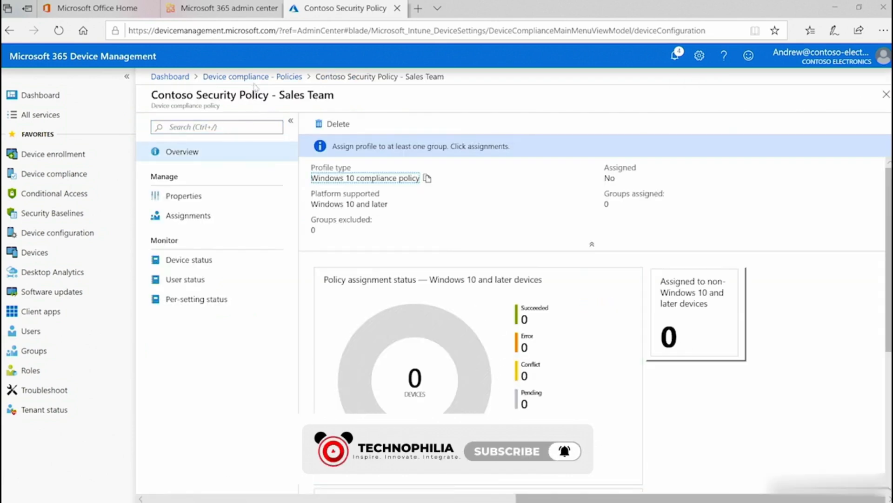
click(254, 76)
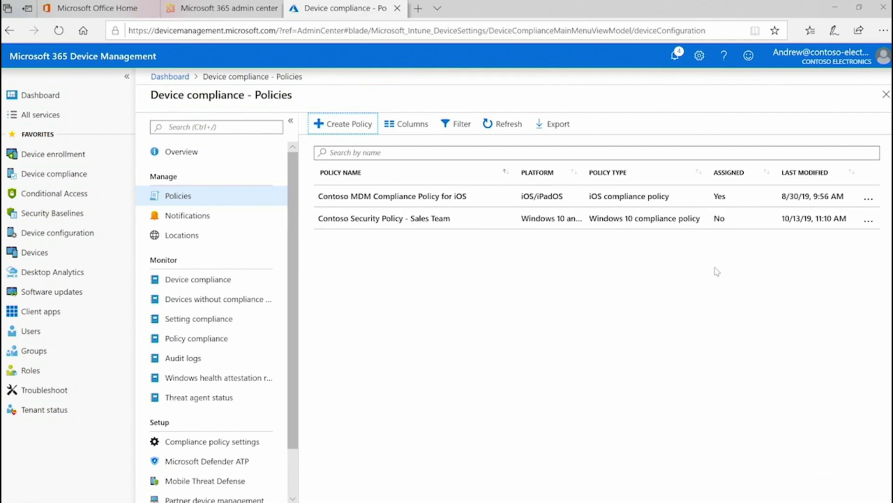
click(528, 220)
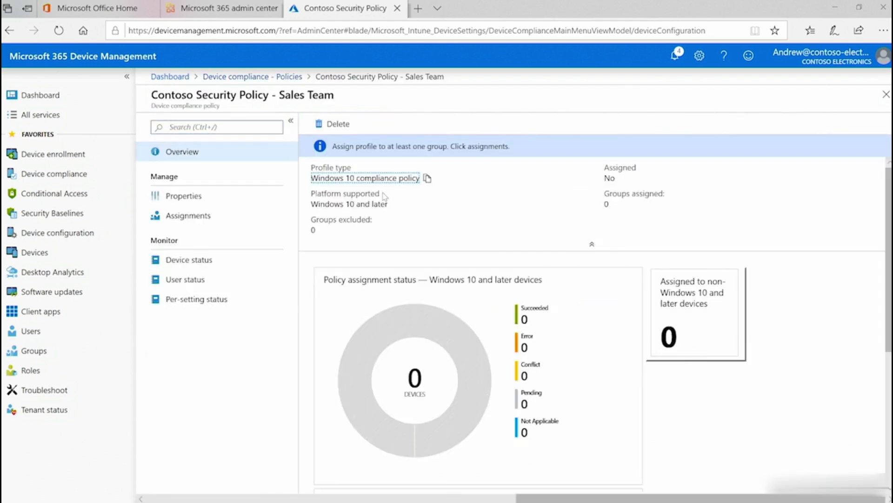
Assign the policy to the Sales Team Devices group, save the assignment, and evaluate its device impact before returning to the policies list.
click(200, 217)
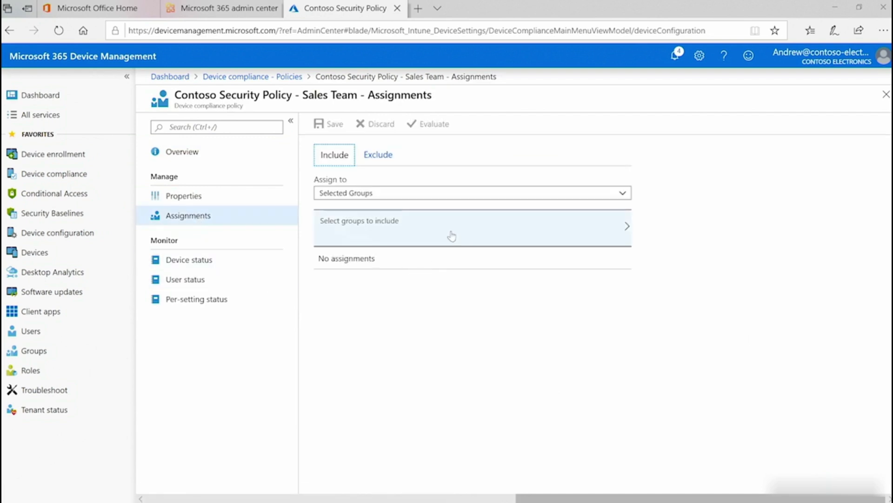
click(451, 236)
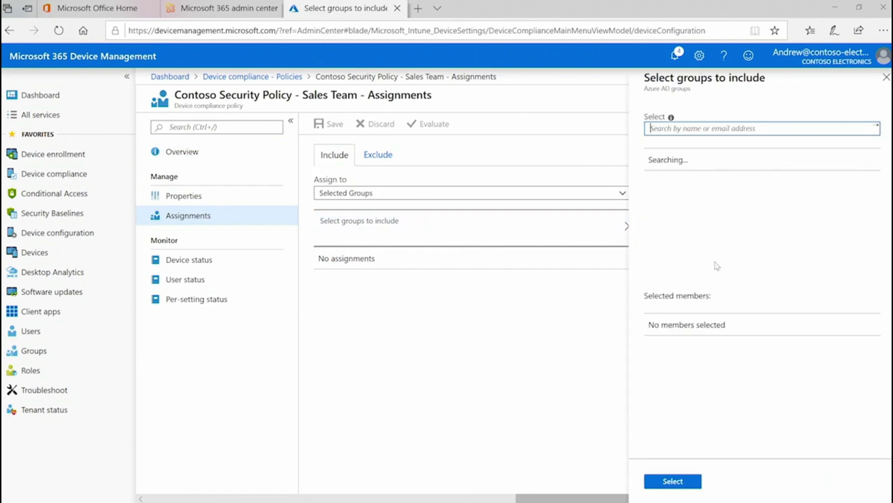
text(sales)
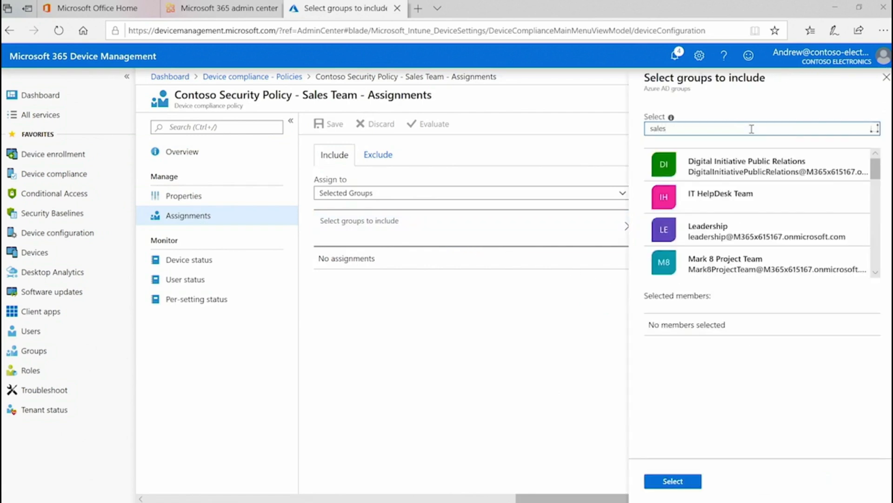
click(712, 196)
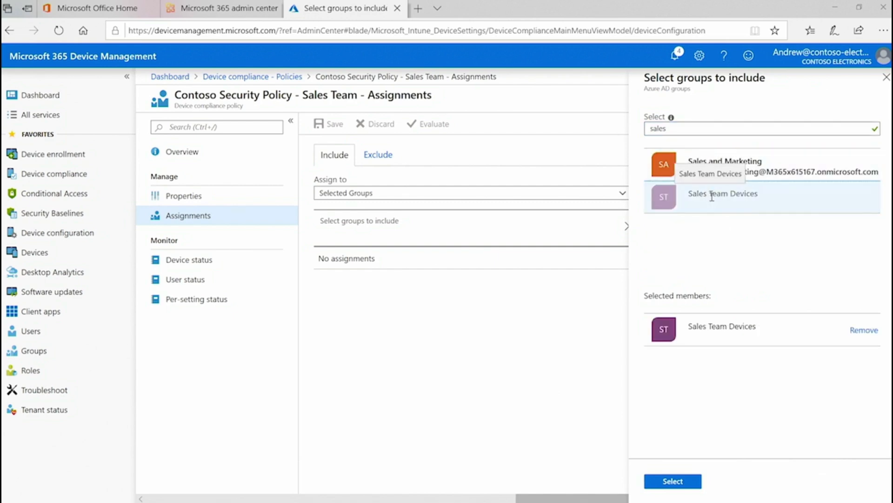
click(669, 485)
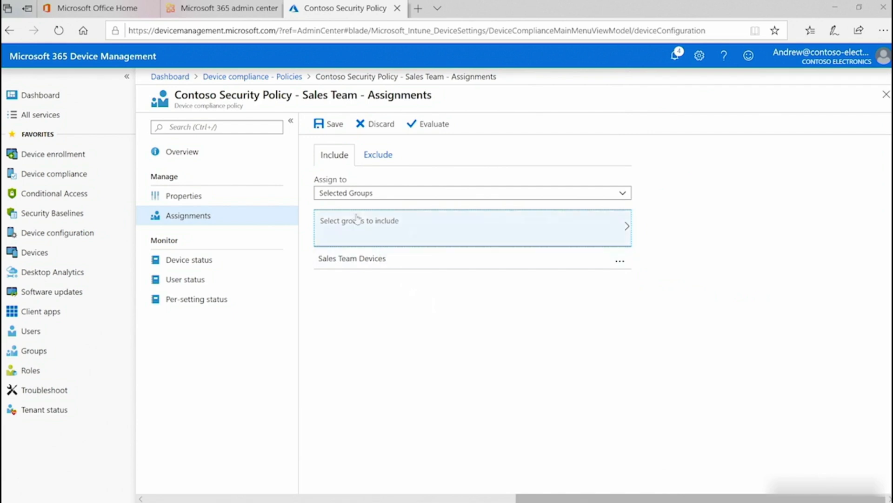
click(331, 123)
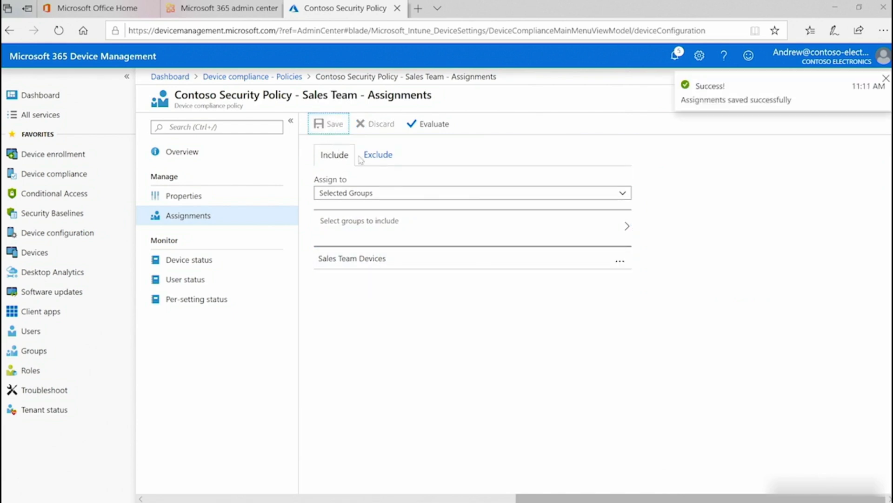
click(437, 124)
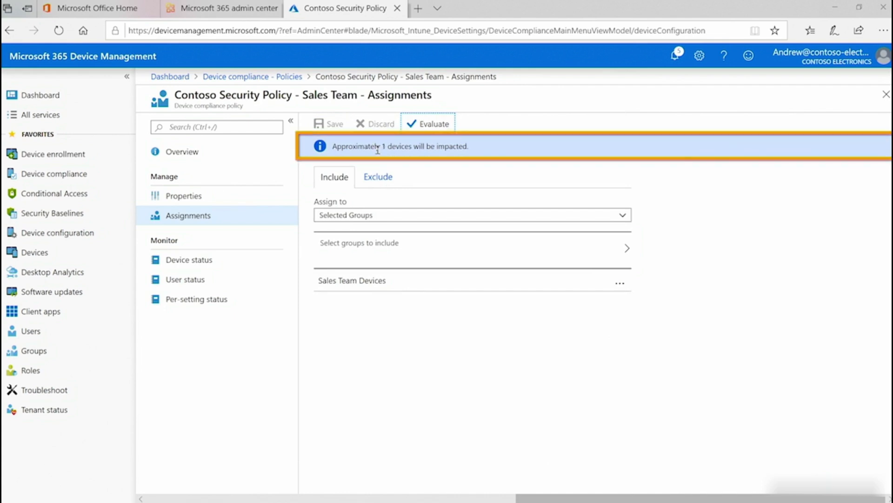
click(283, 77)
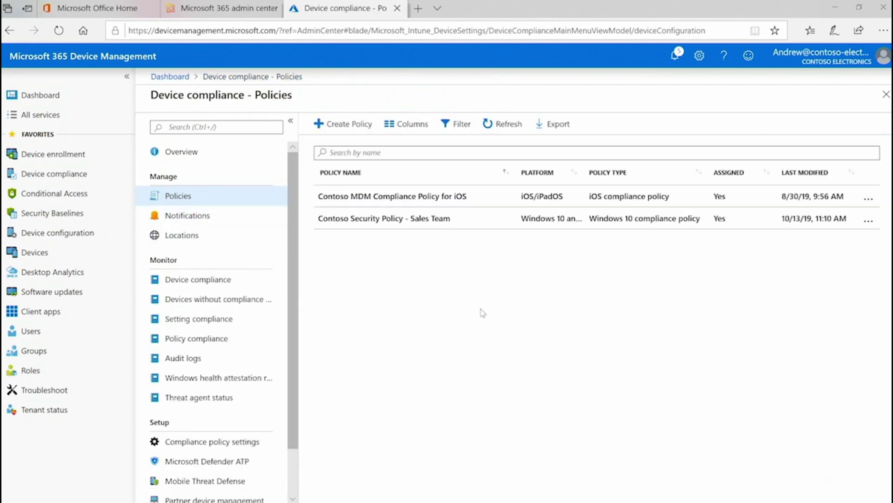